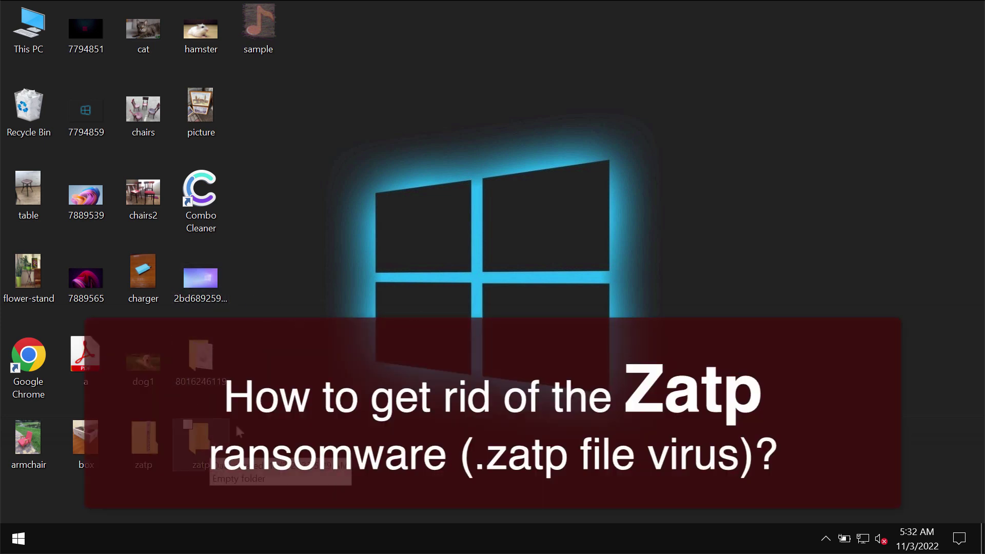
Try opening the sample file, the cat photo and the 7889539 image, closing each.
double_click(267, 31)
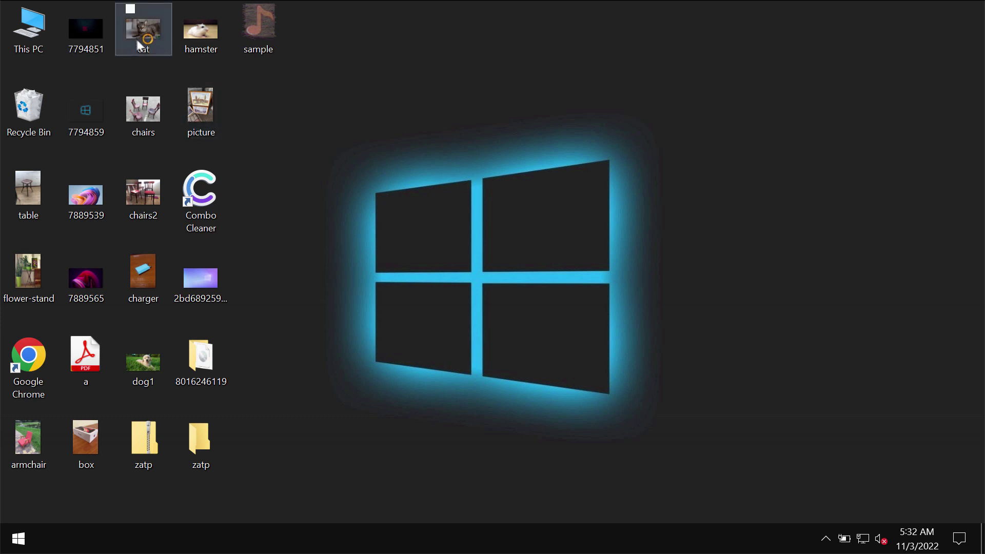
mouse_move(137, 45)
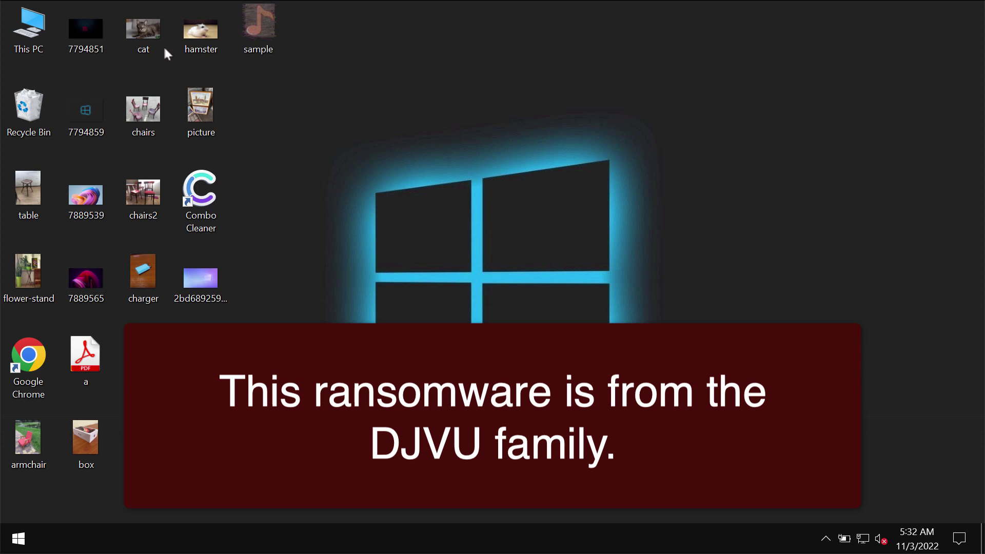
double_click(138, 37)
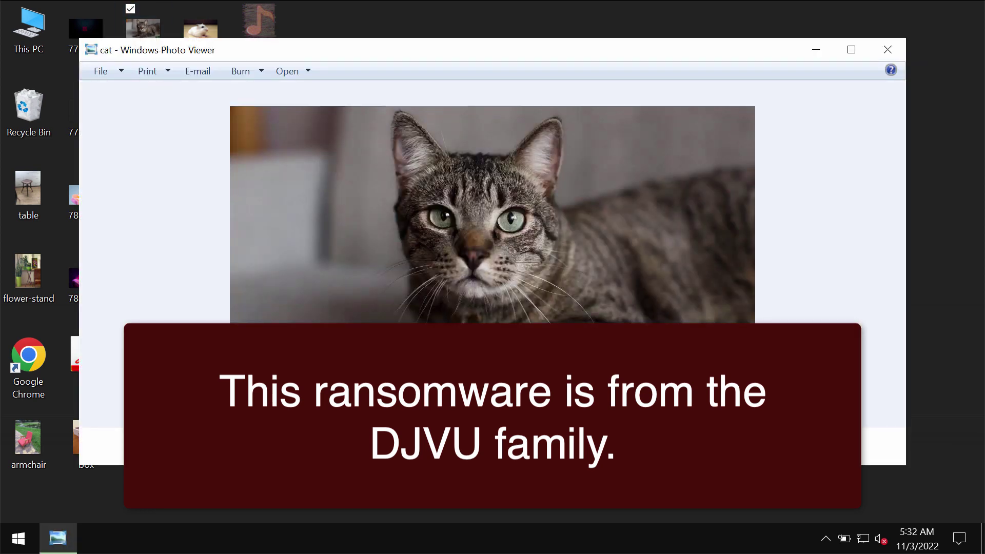
left_click(898, 57)
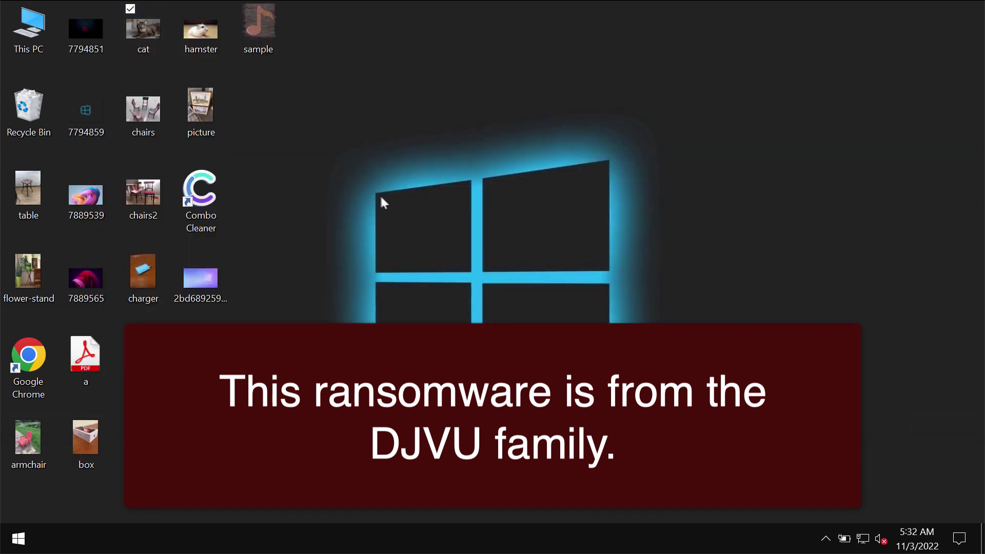
left_click(86, 211)
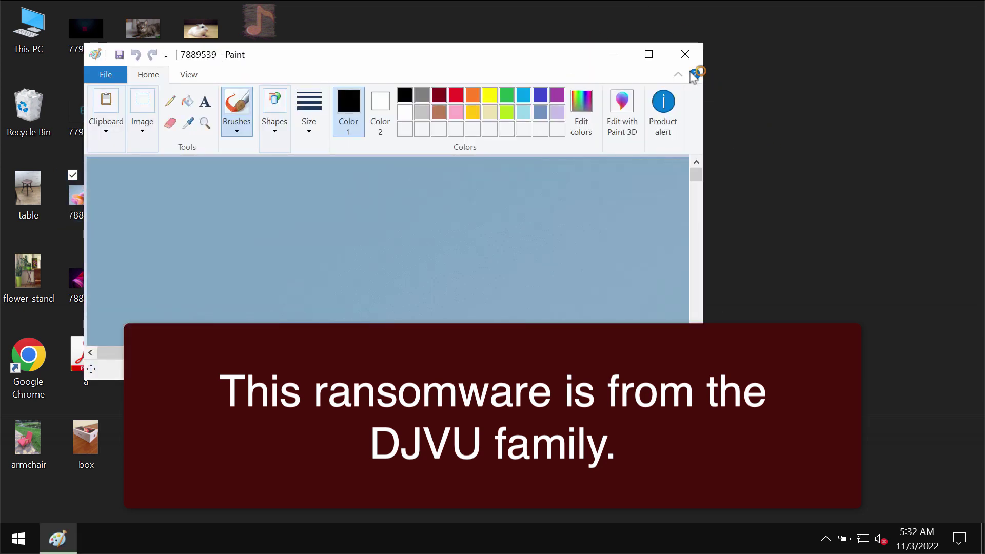
left_click(686, 54)
Open and close the table, picture, chairs and armchair photos in turn.
left_click(27, 193)
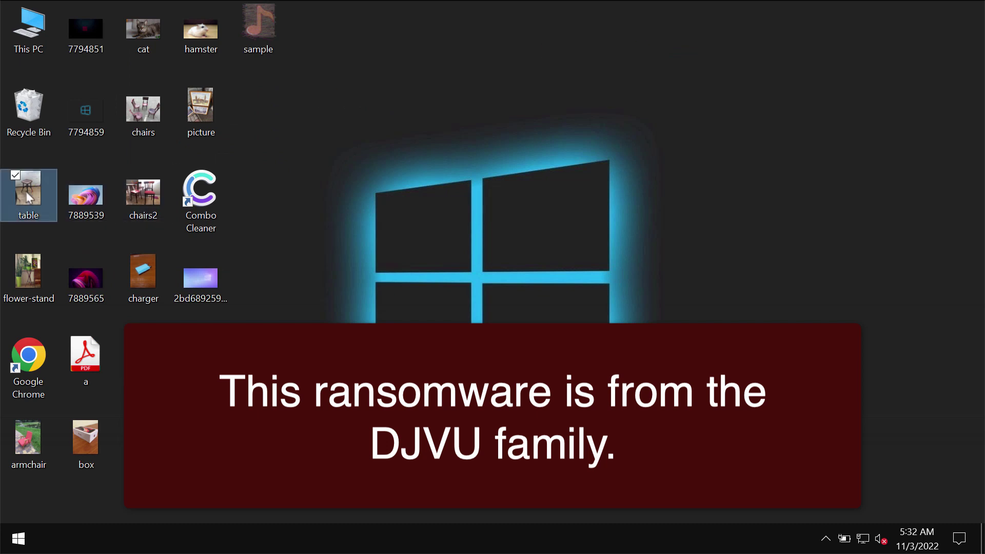
double_click(27, 193)
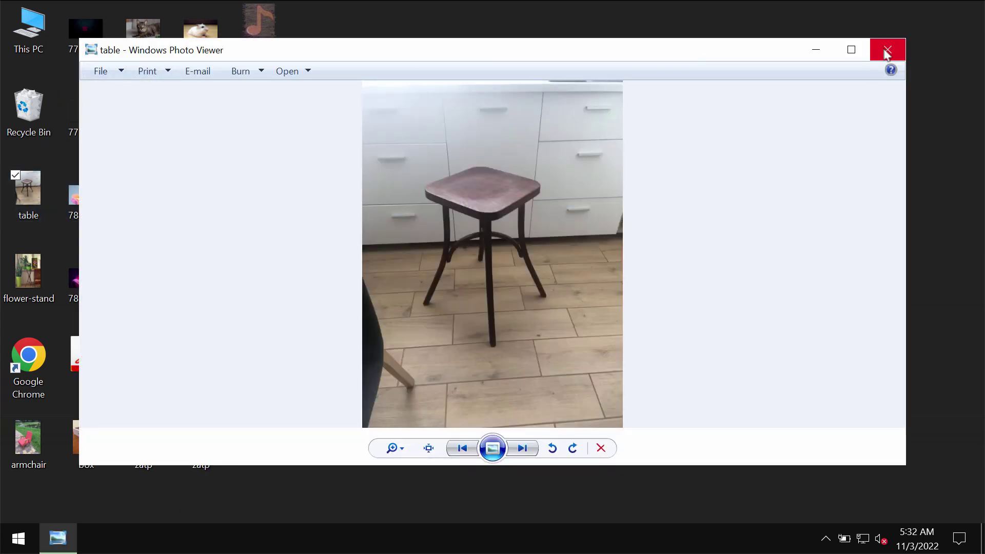
left_click(887, 51)
double_click(210, 96)
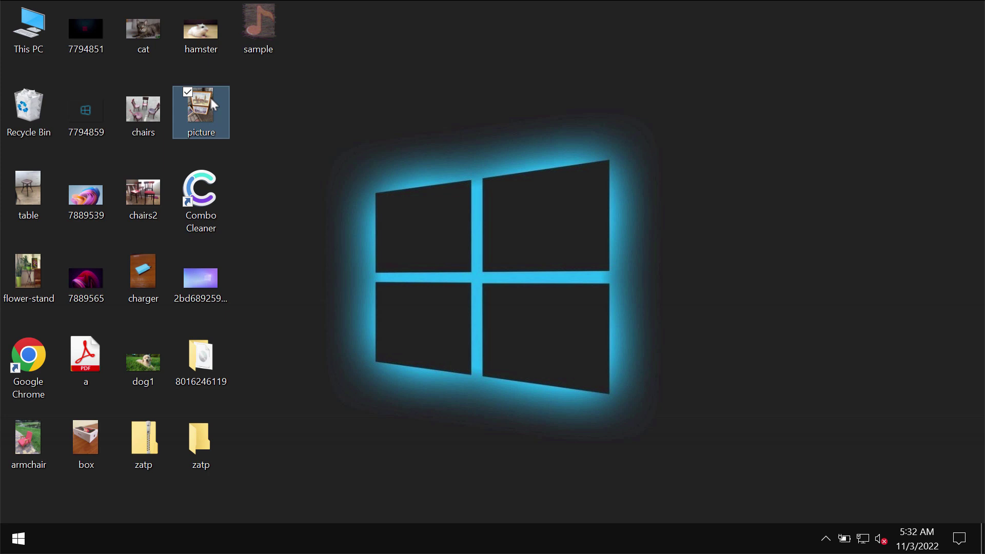
left_click(896, 52)
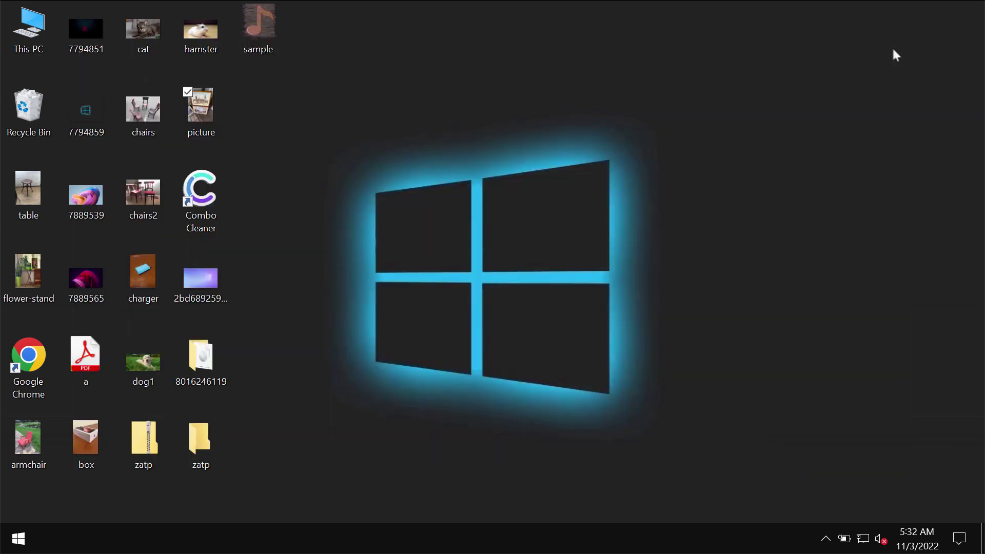
double_click(153, 128)
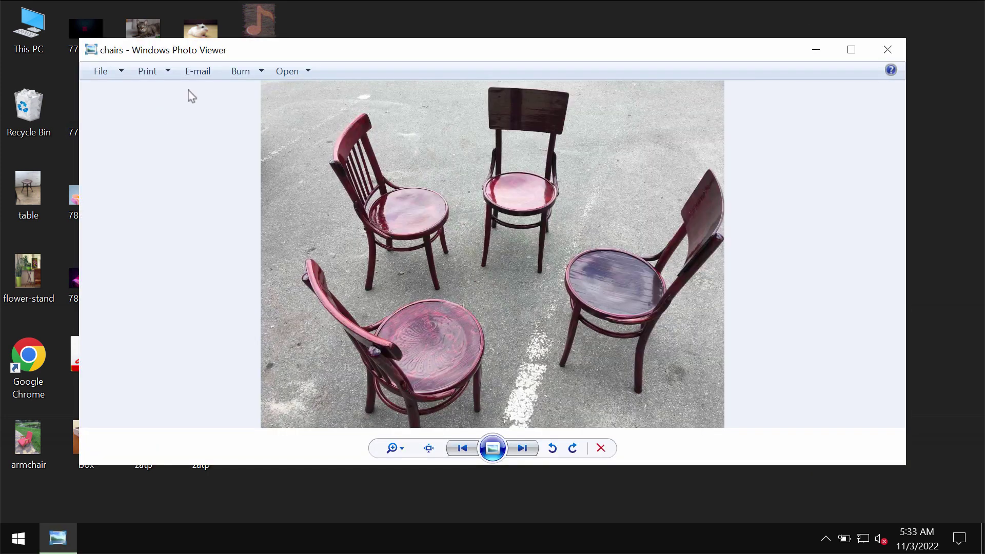
left_click(892, 52)
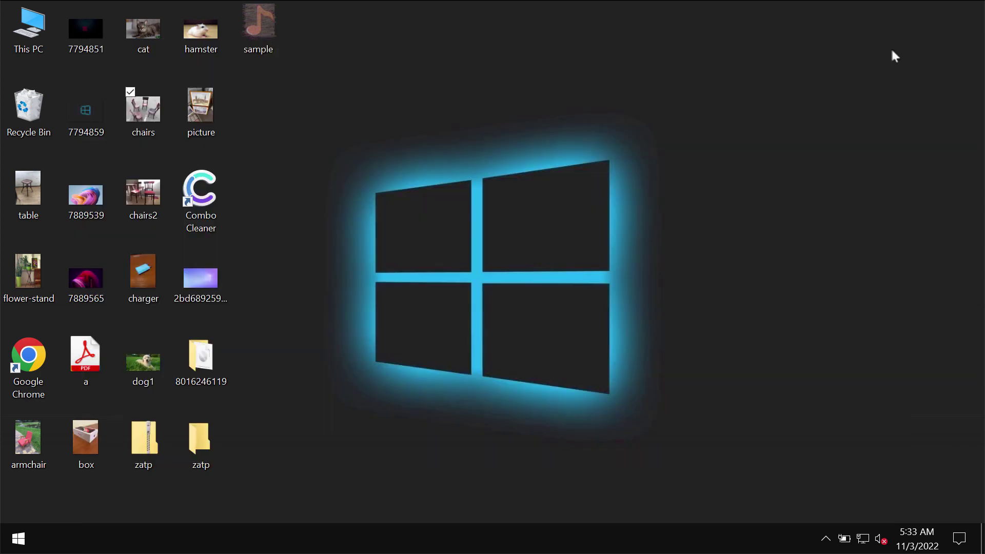
double_click(38, 431)
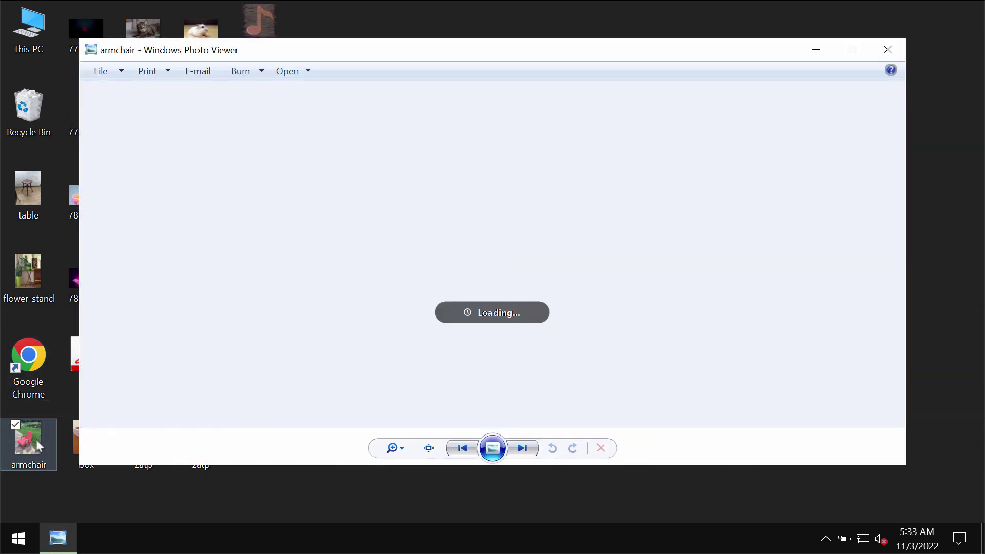
left_click(888, 52)
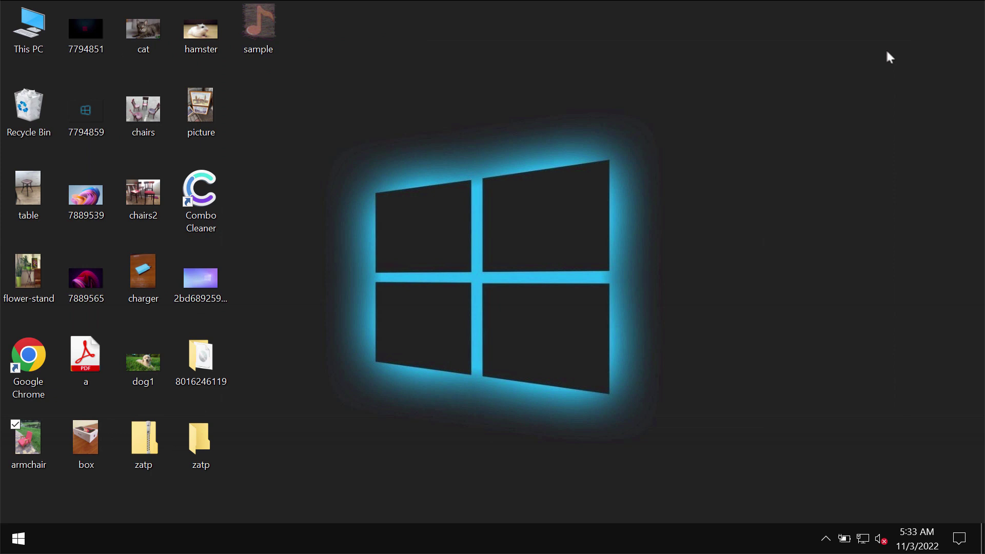
Sign out of Windows, then dismiss the lock screen and sign back in.
left_click(258, 30)
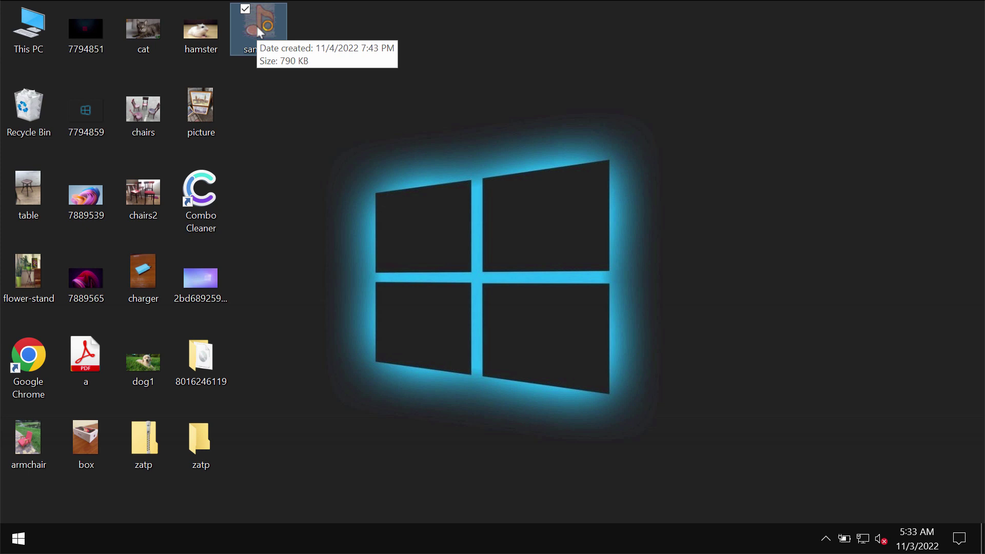
right_click(18, 537)
mouse_move(72, 495)
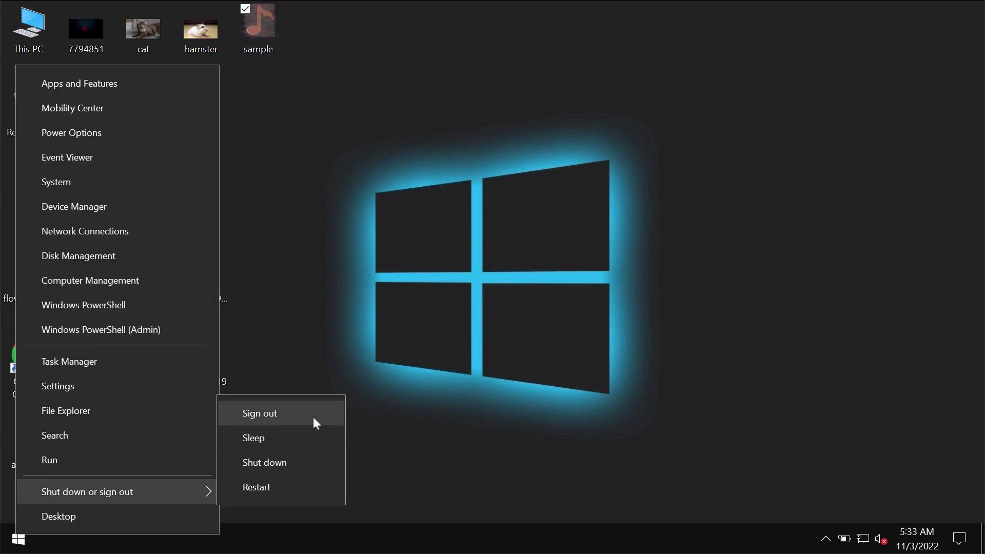
left_click(313, 417)
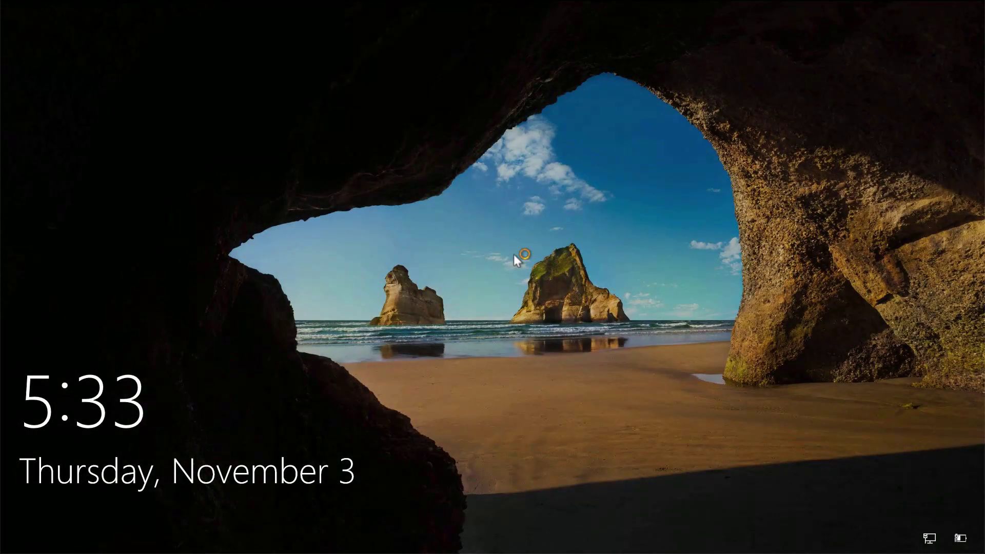
left_click(520, 353)
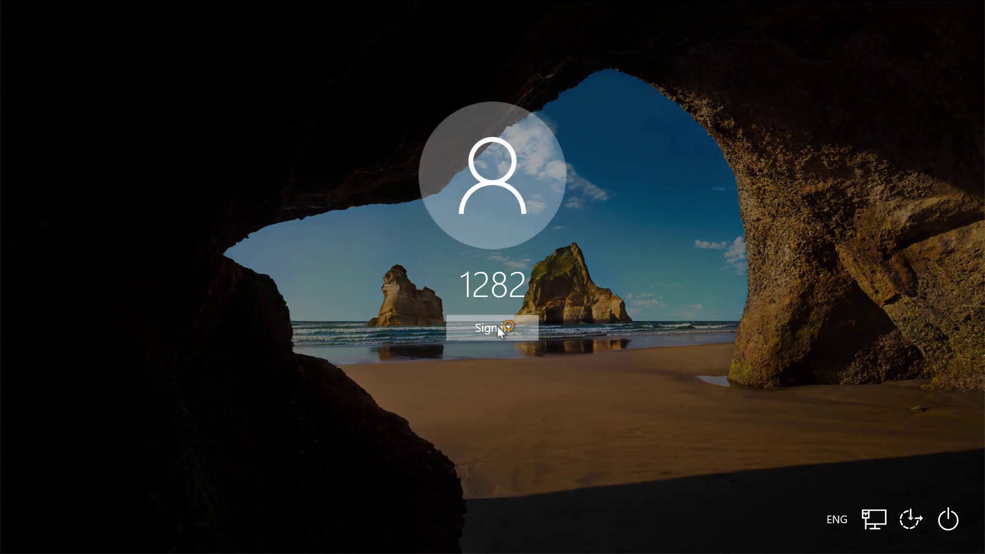
left_click(497, 326)
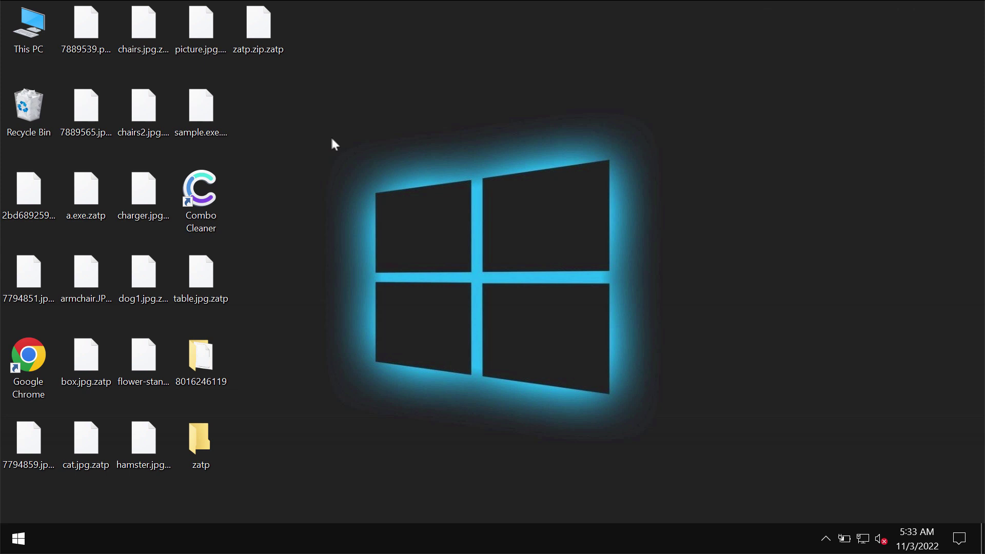
left_click(205, 123)
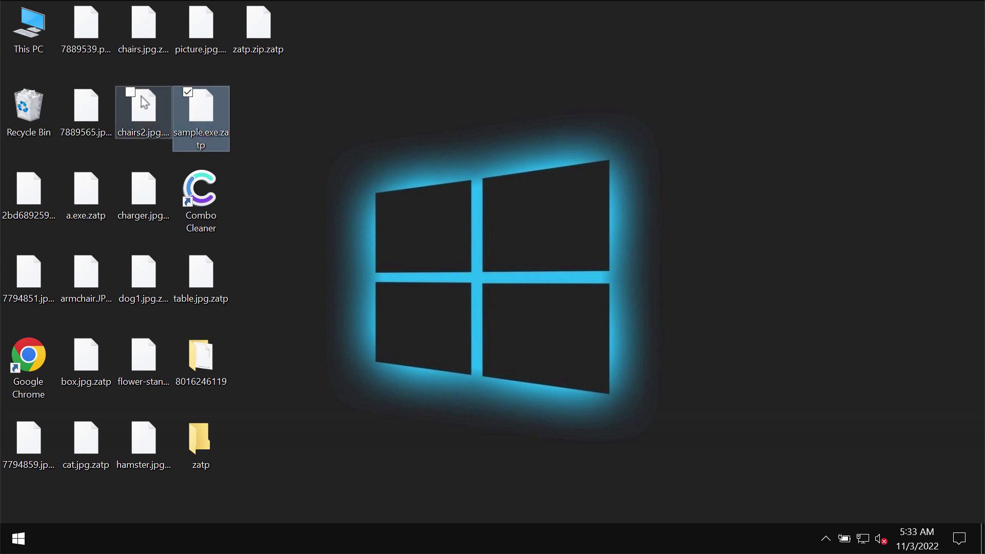
left_click(149, 108)
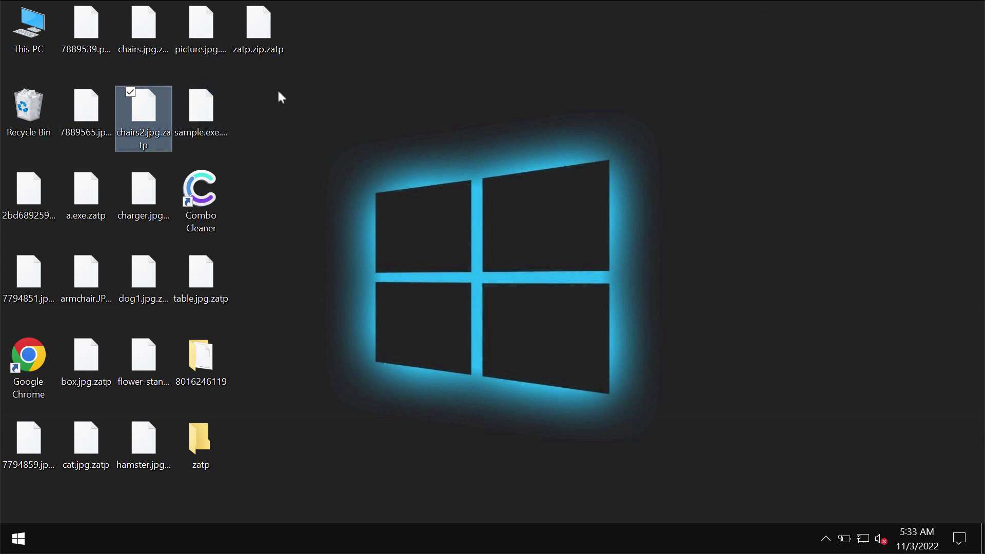
double_click(266, 35)
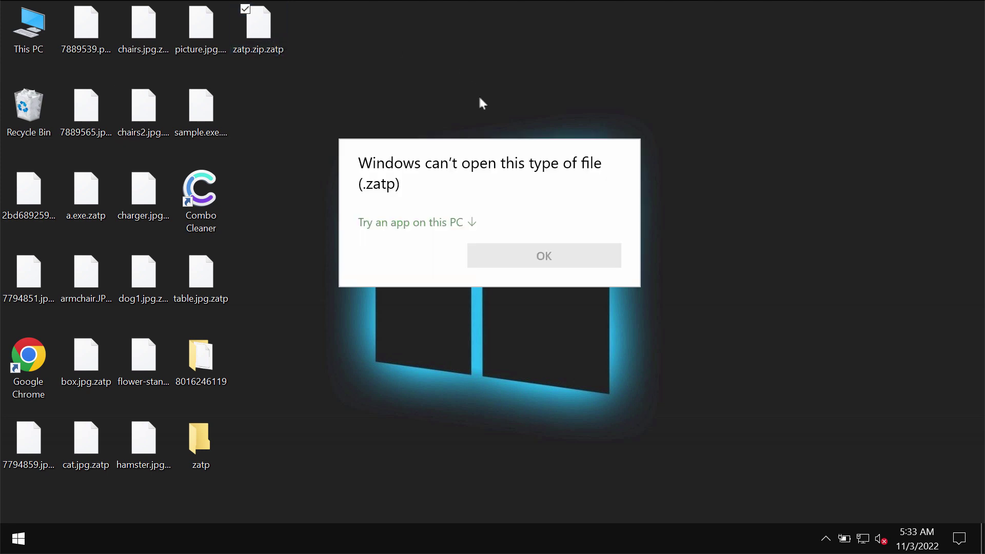
key("Escape")
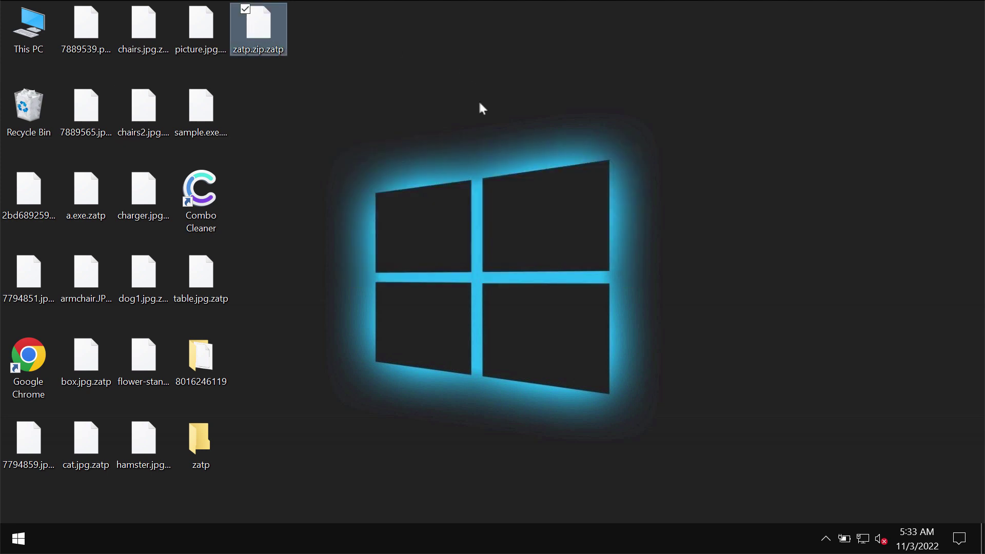
double_click(202, 109)
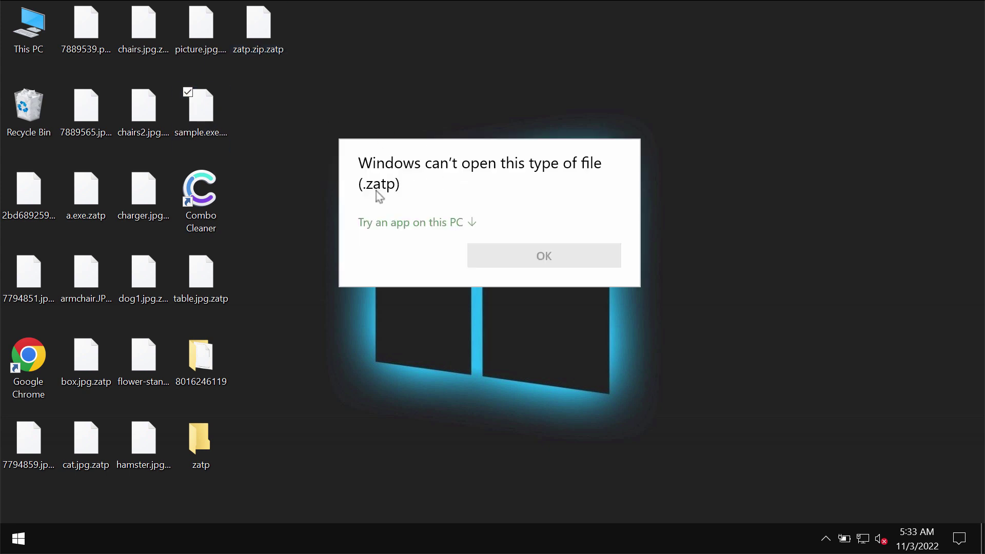
key("Escape")
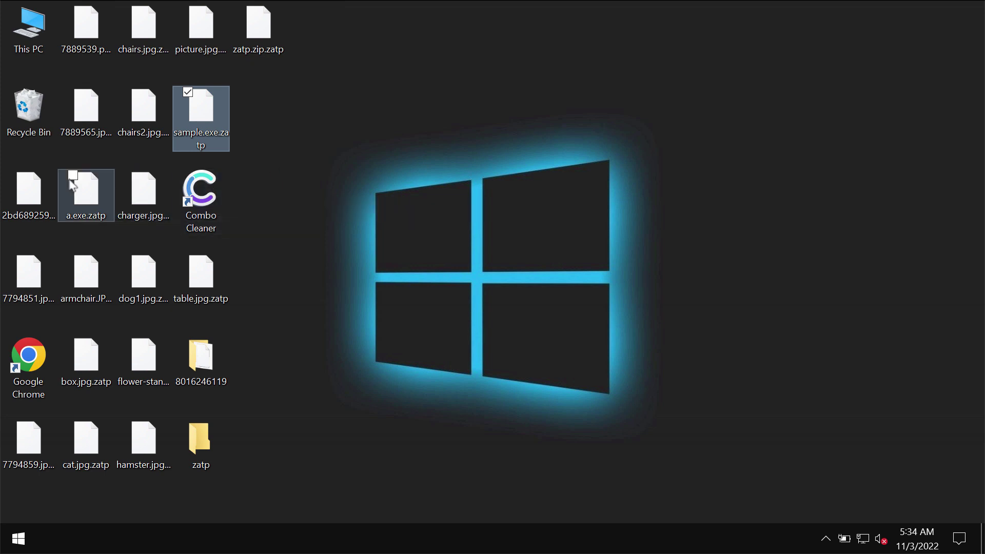
left_click(305, 262)
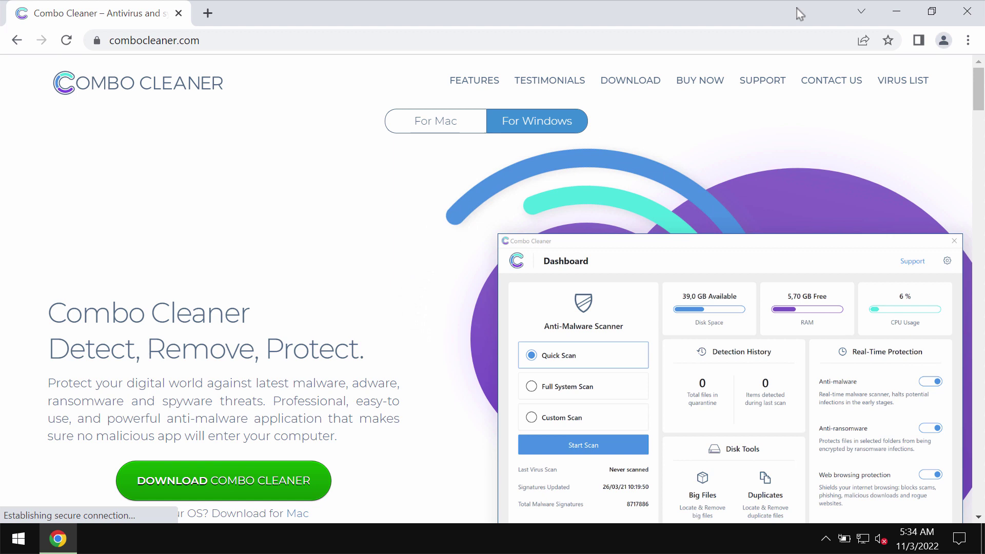
Launch Combo Cleaner from its desktop shortcut to open the Dashboard with Quick Scan.
left_click(898, 18)
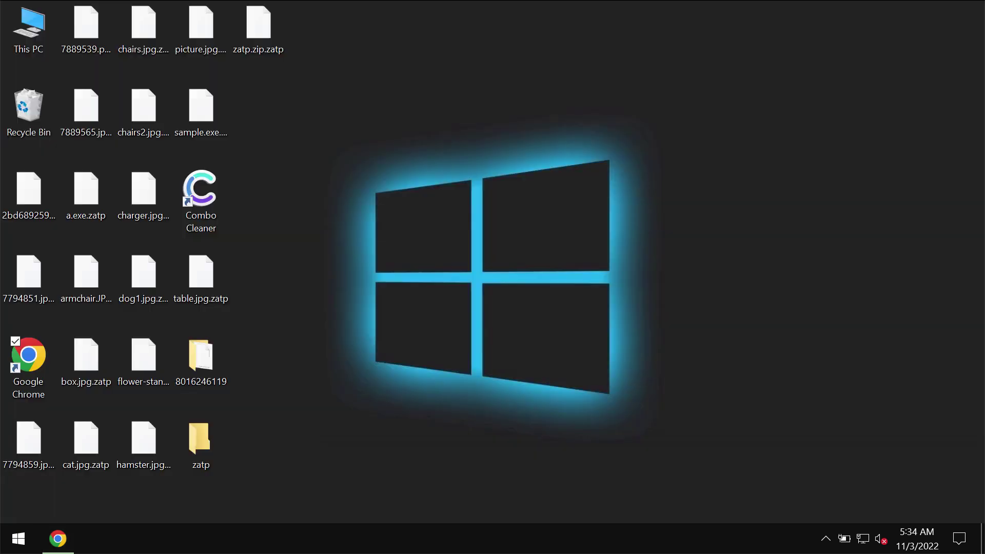
left_click(201, 200)
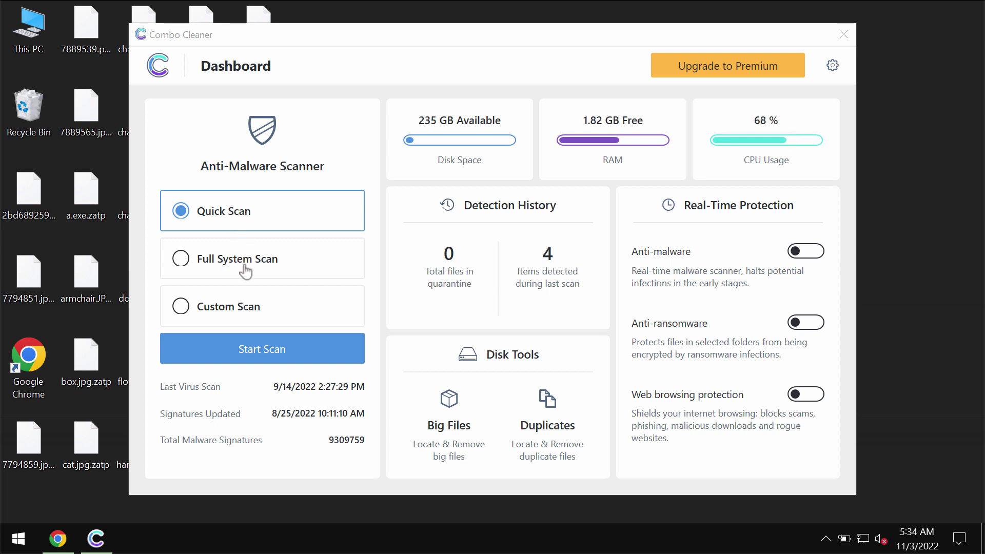
Start the quick scan, view the Anti-Ransomware settings, then return to the scan progress.
left_click(282, 348)
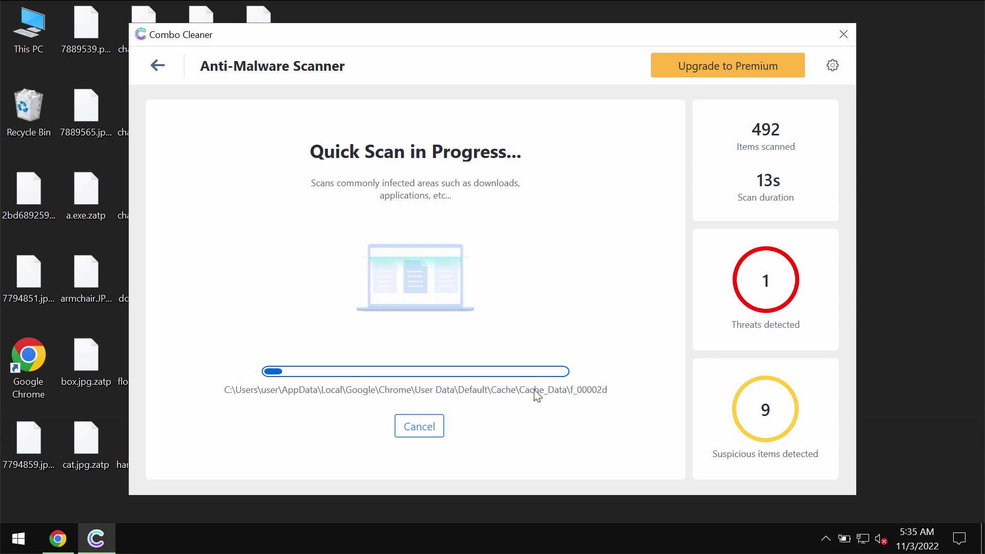
left_click(833, 65)
left_click(426, 118)
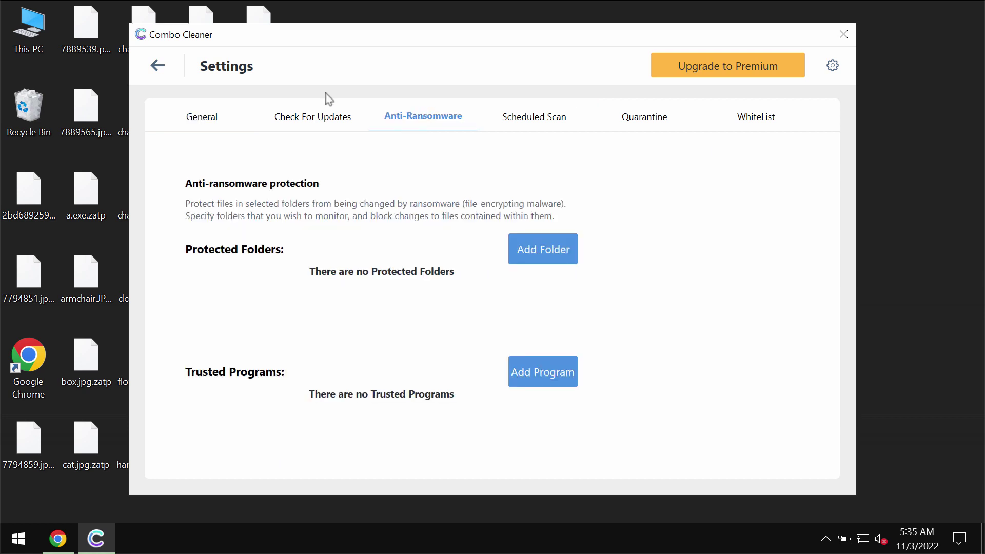
left_click(156, 66)
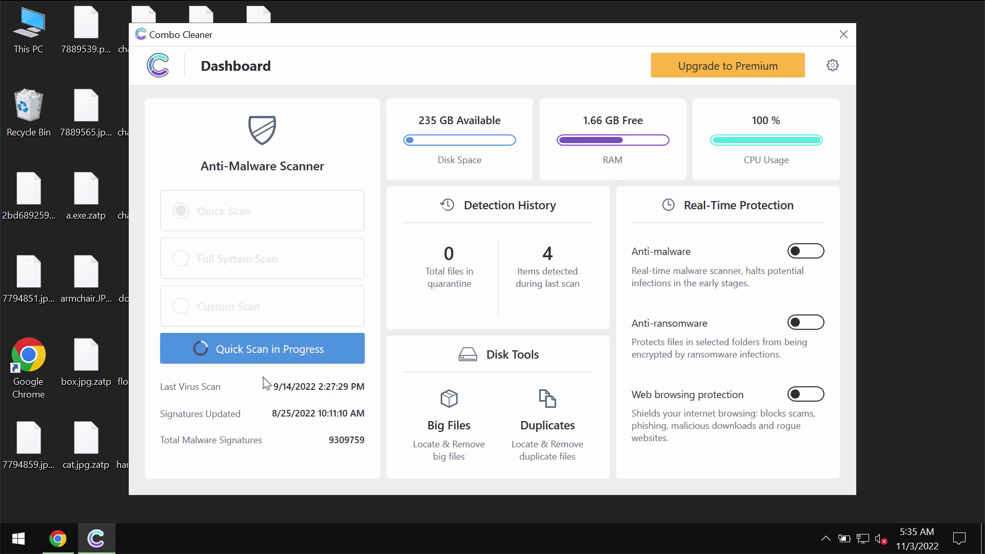
left_click(273, 366)
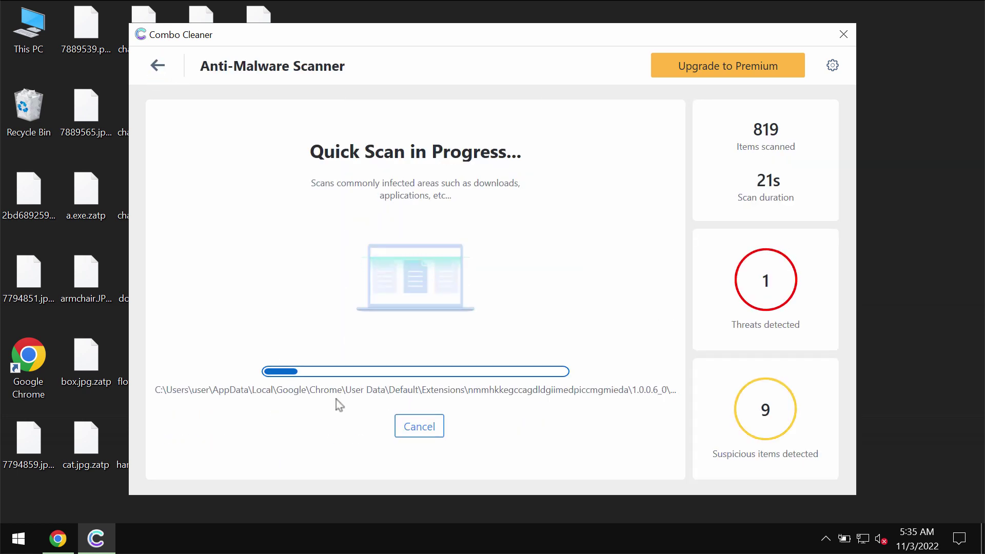
Cancel the running quick scan and confirm, revealing the 10 detected items.
left_click(411, 434)
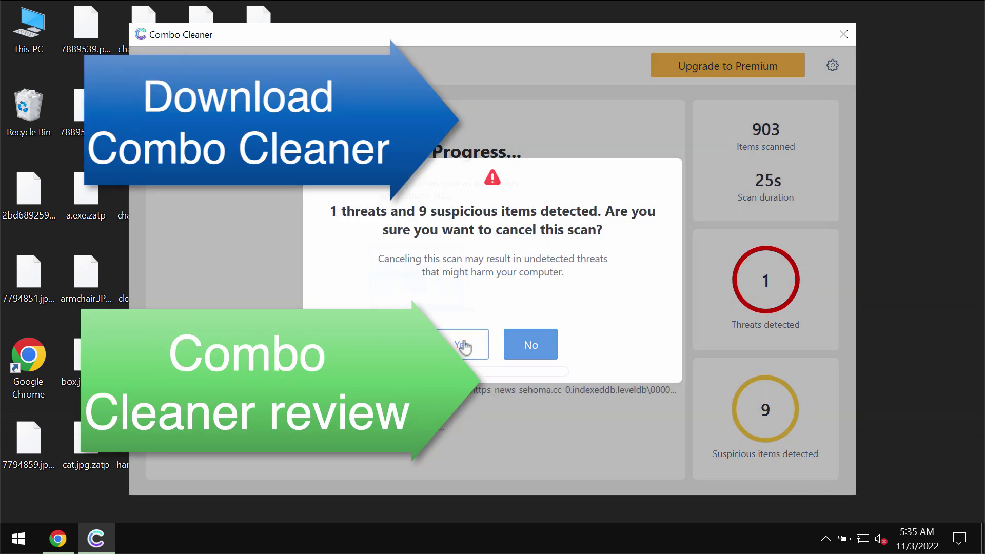
left_click(465, 341)
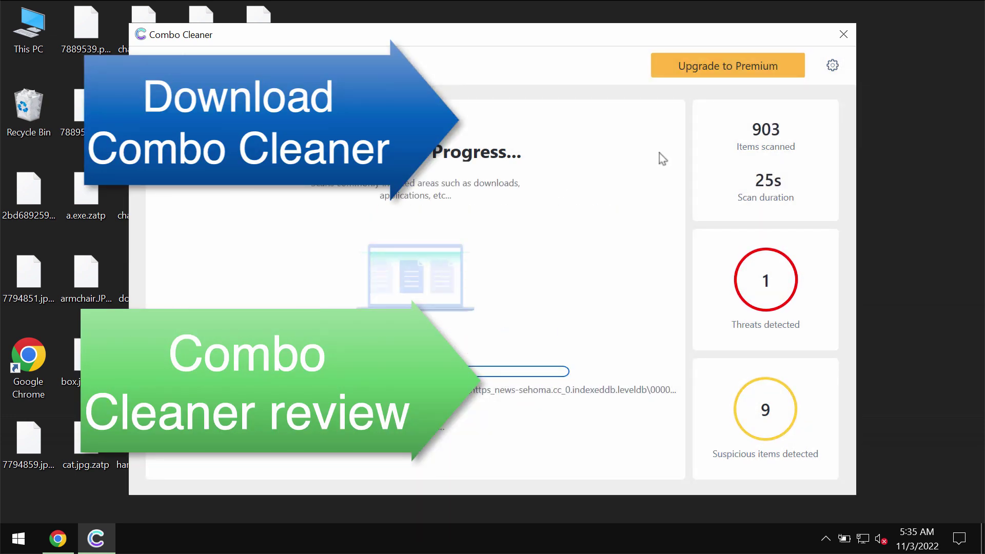